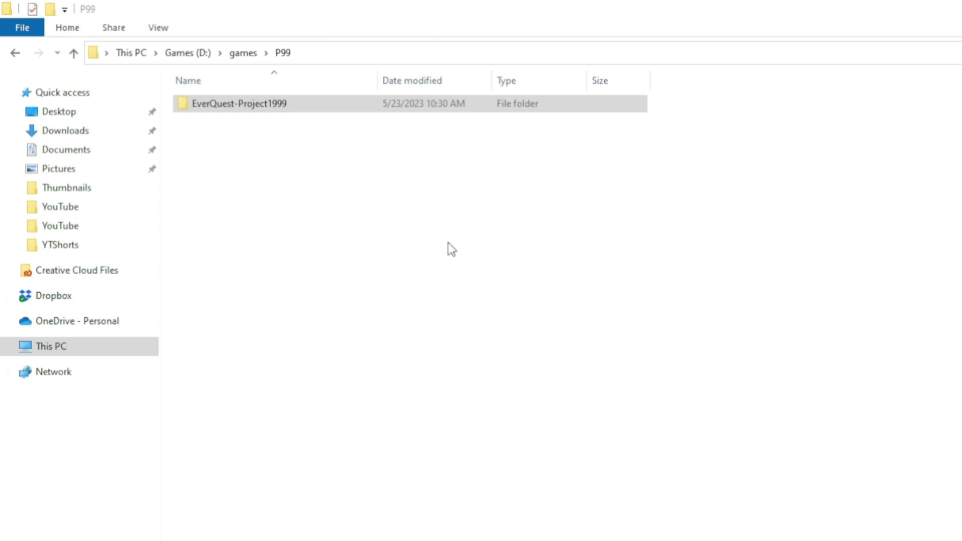
- Paste a duplicate of the EverQuest-Project1999 folder into the P99 folder
right_click(249, 103)
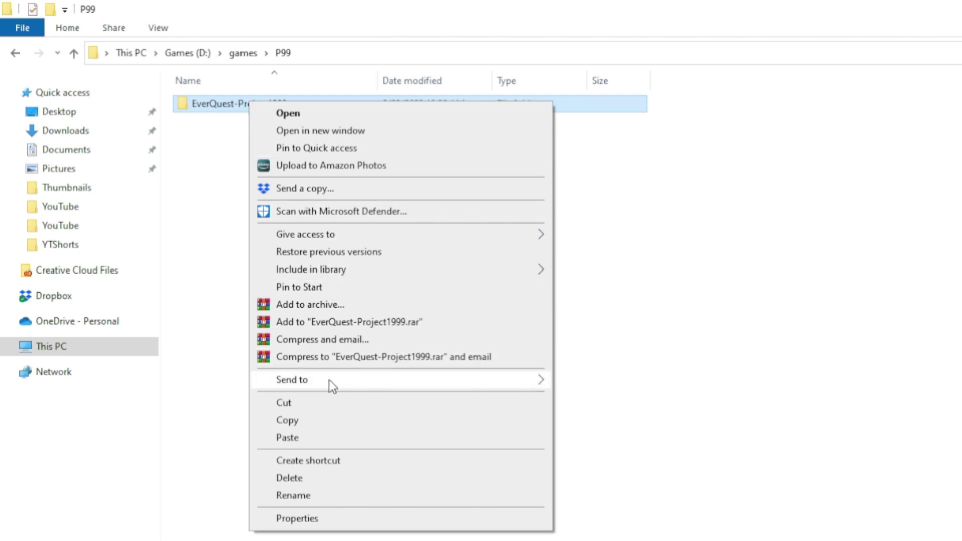
left_click(323, 422)
right_click(250, 140)
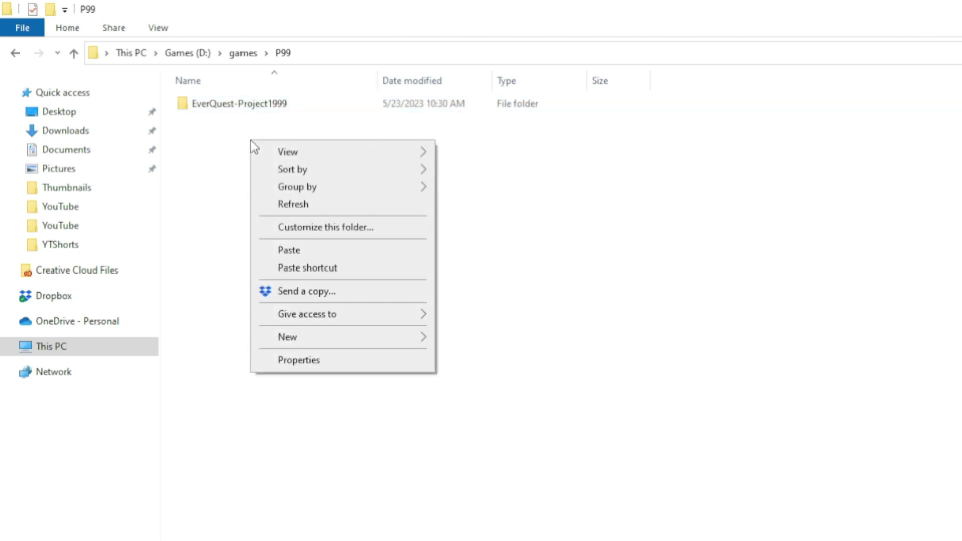
left_click(309, 250)
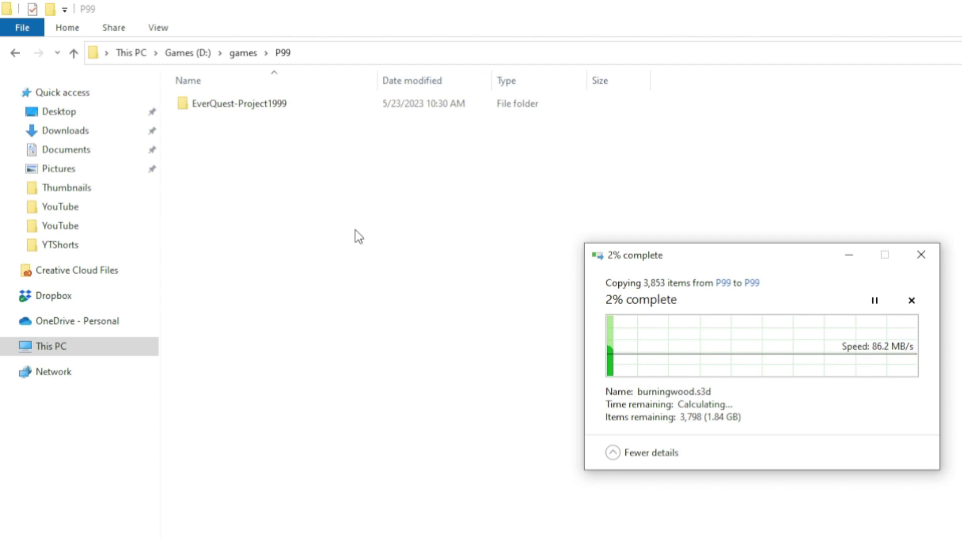
- Rename the copied folder to P99-EQ_Classic_HD
right_click(242, 119)
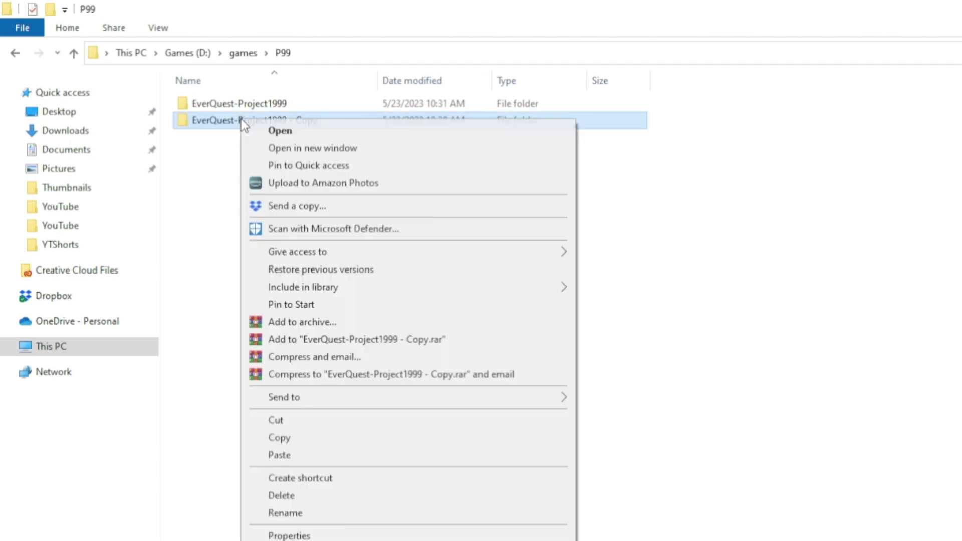
left_click(314, 515)
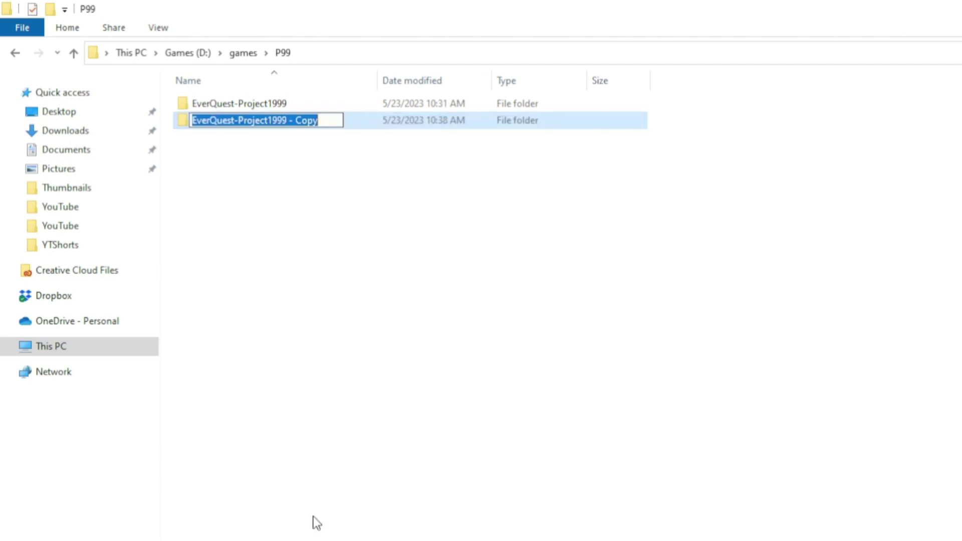
key("ctrl+v")
type("_HD")
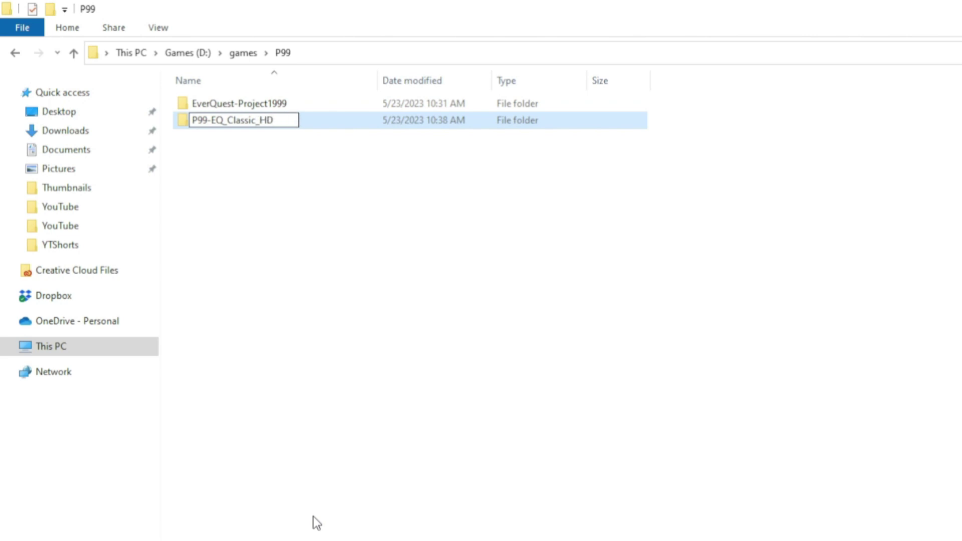
key("Return")
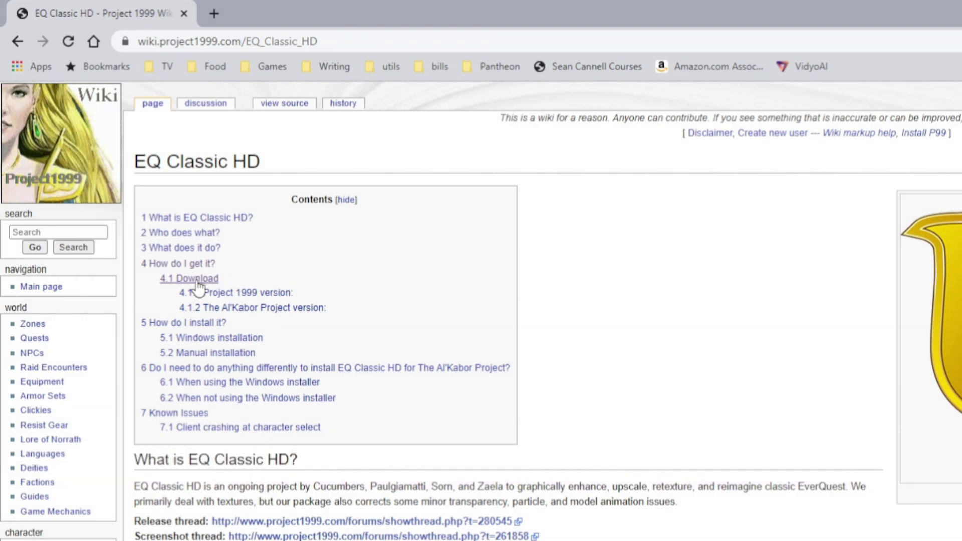
- Jump to the wiki's Download section and highlight the Project 1999 version heading
left_click(196, 279)
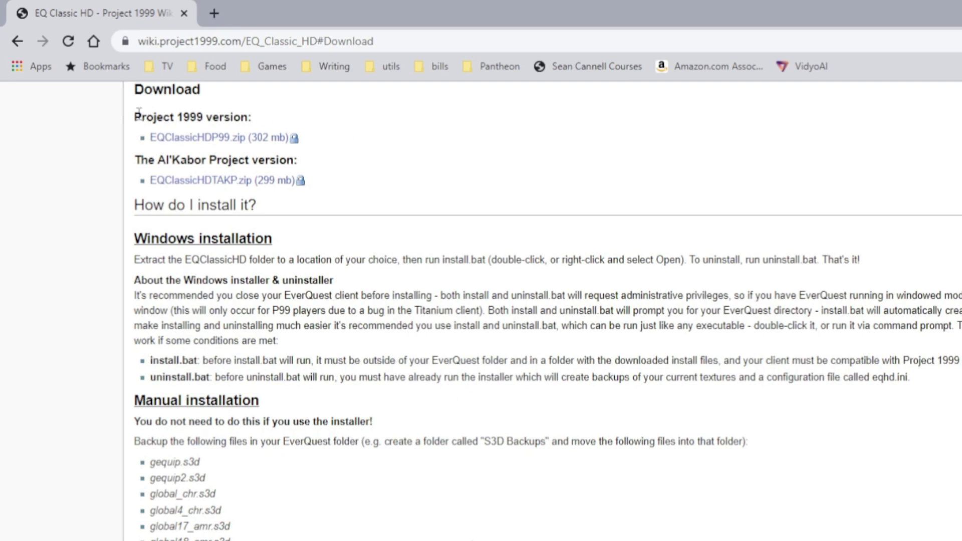
left_click_drag(134, 117, 288, 120)
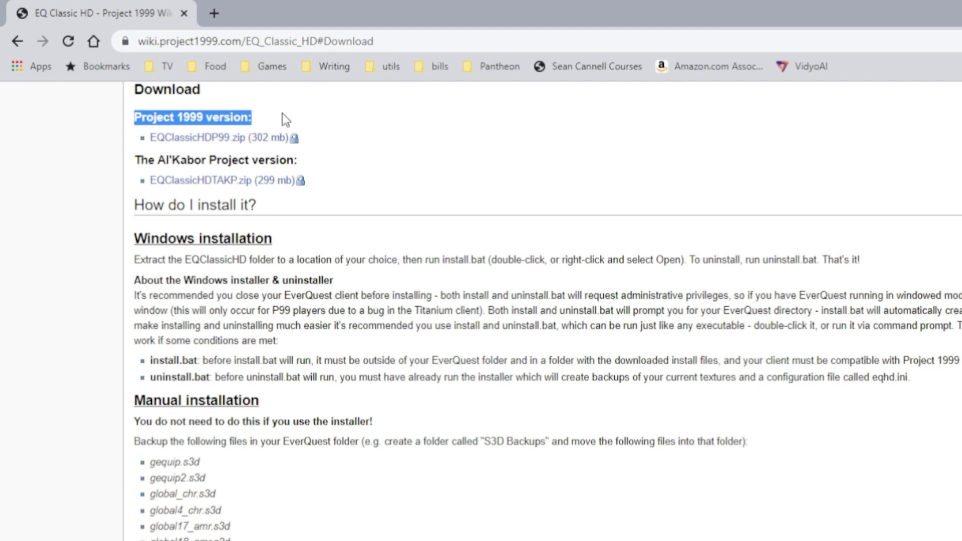
- Start downloading EQClassicHD.zip from Google Drive despite the virus scan warning
left_click(201, 140)
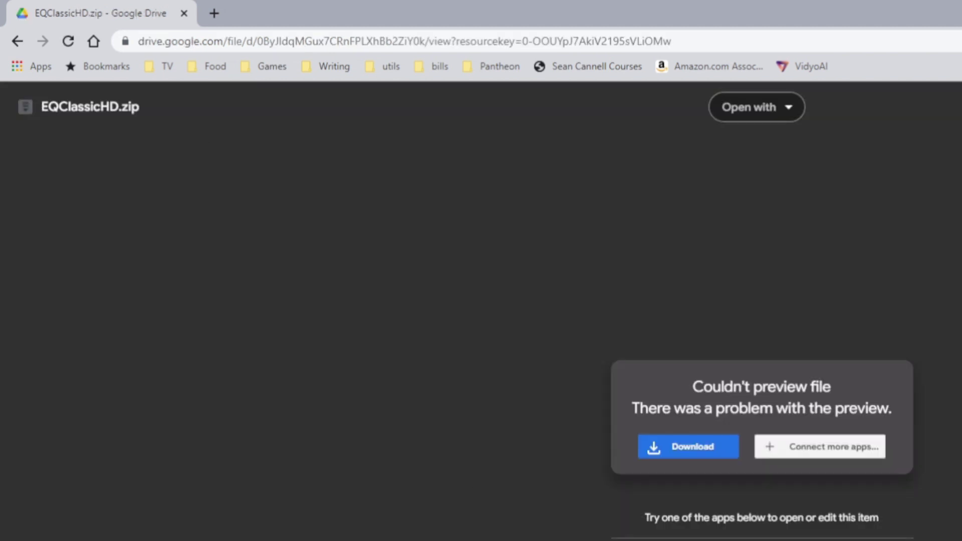
left_click(699, 446)
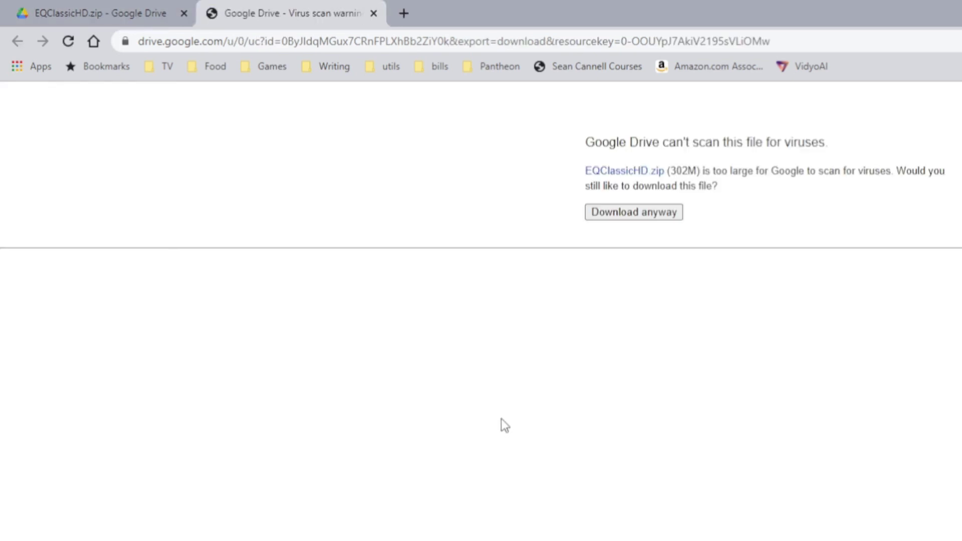
left_click(642, 217)
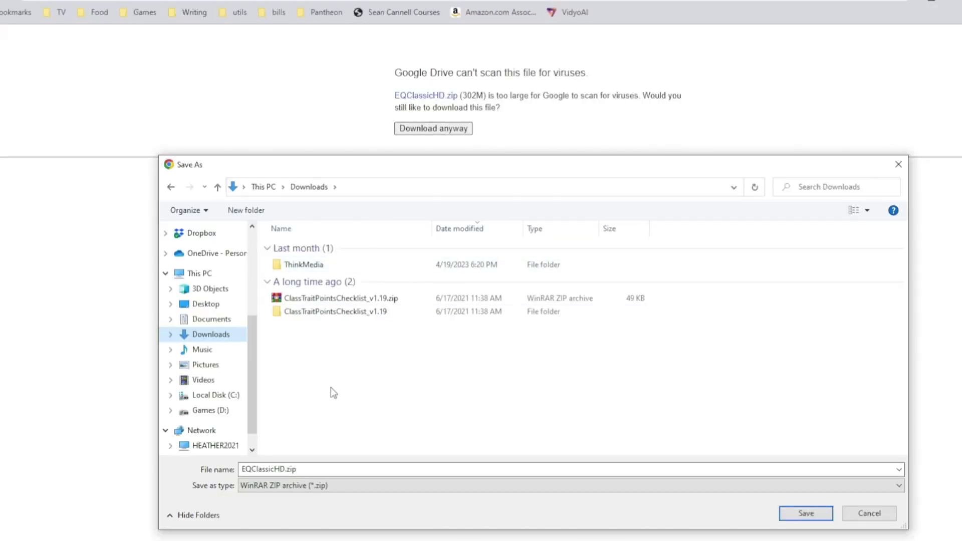
- Create a new P99 folder in Downloads and make it the save location
right_click(331, 384)
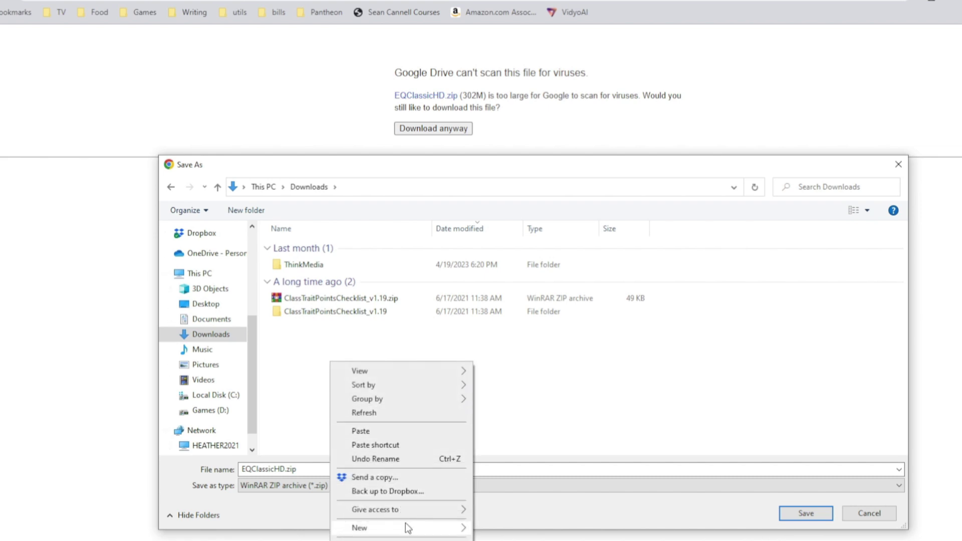
mouse_move(408, 527)
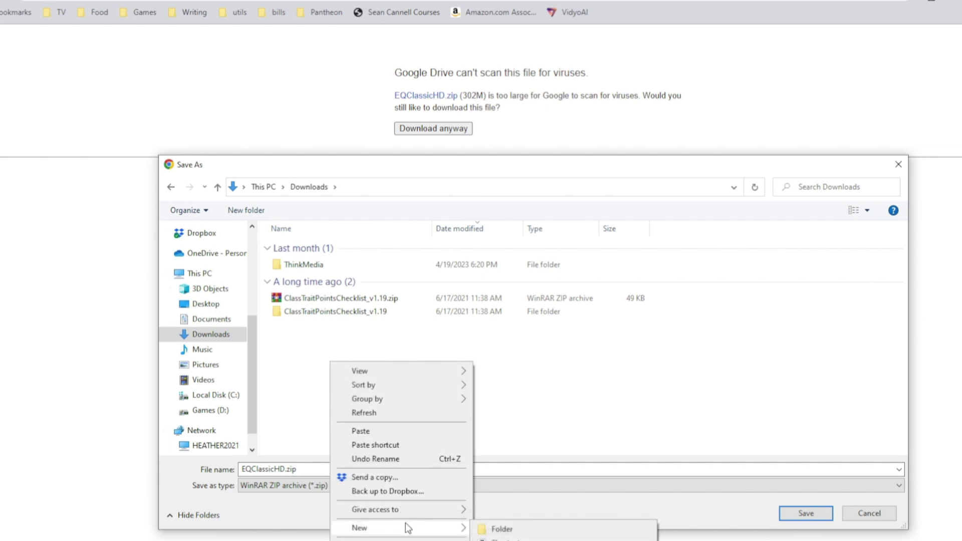
left_click(518, 532)
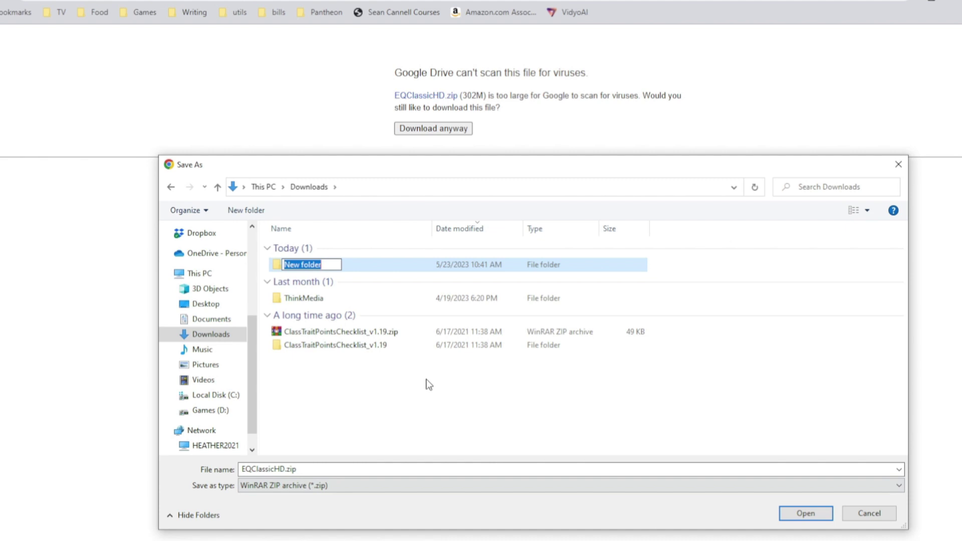
type("P99")
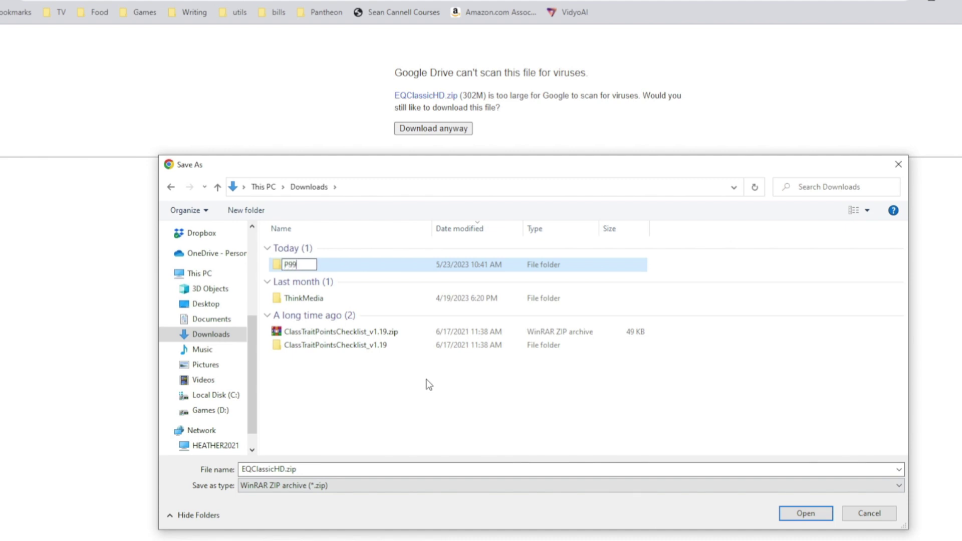
key("Return")
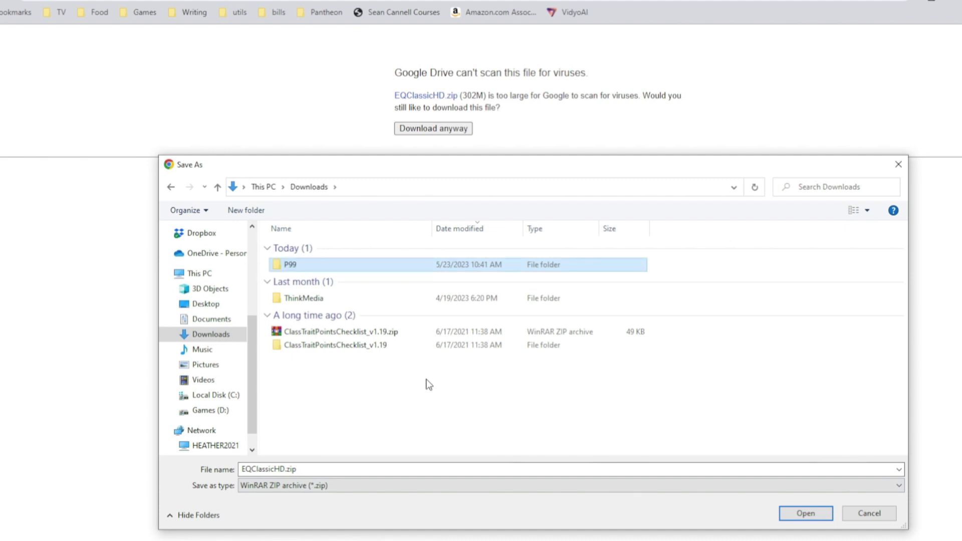
double_click(281, 265)
- Save the zip into P99 and extract it to an EQClassicHD folder
left_click(781, 512)
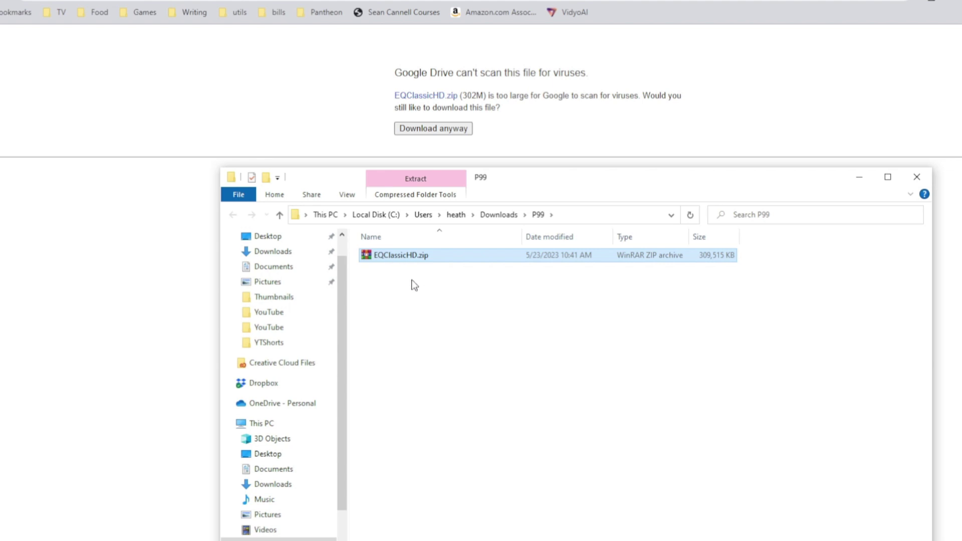
right_click(396, 255)
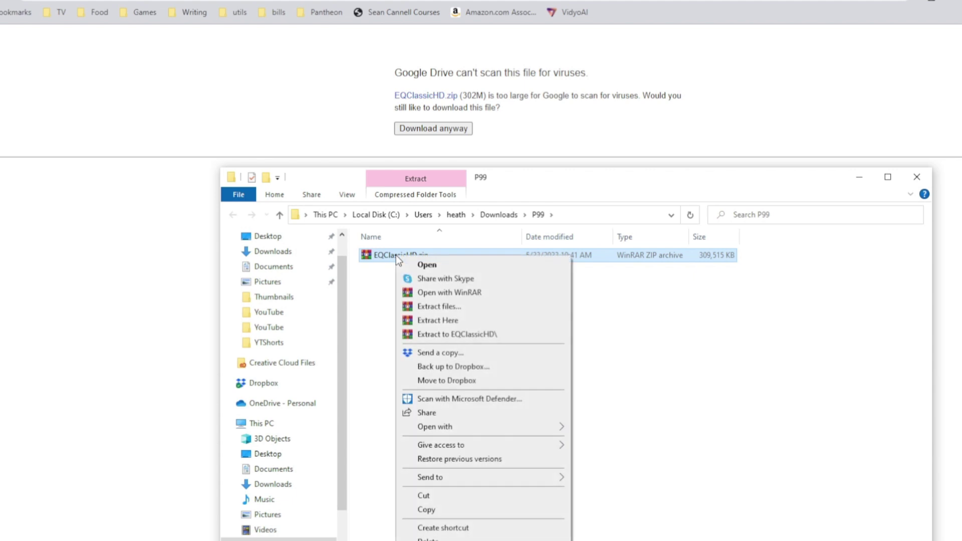
left_click(463, 335)
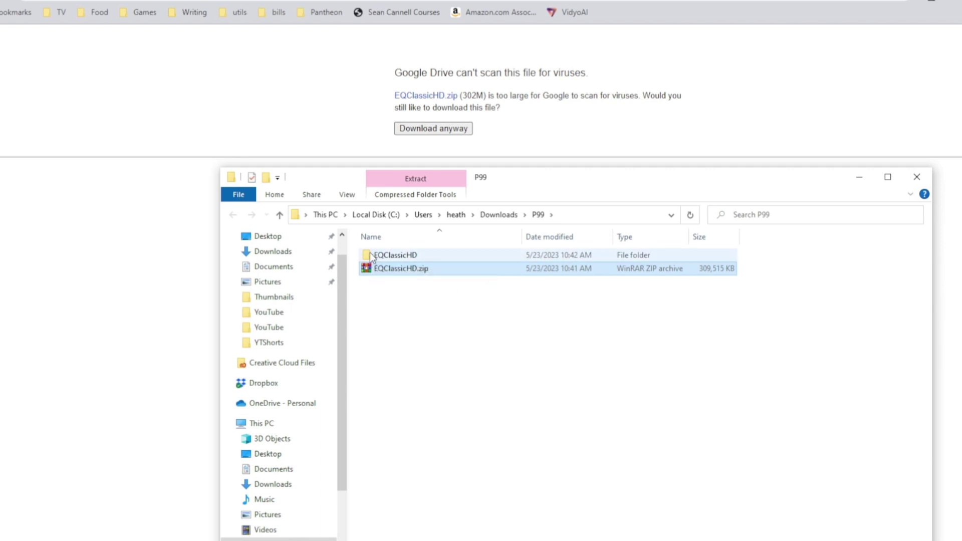
- Open EQClassicHD\EQClassicHDP99 and select install.bat
double_click(369, 256)
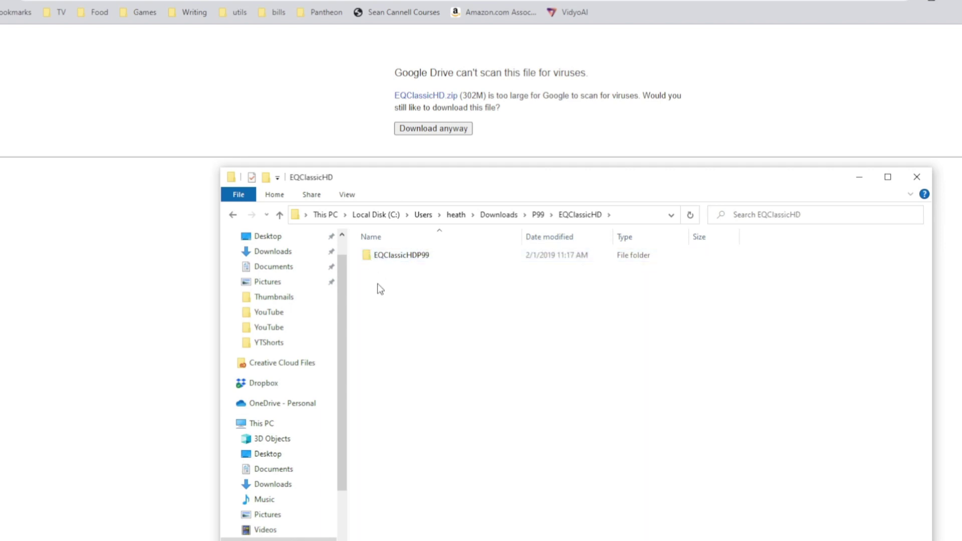
left_click(368, 254)
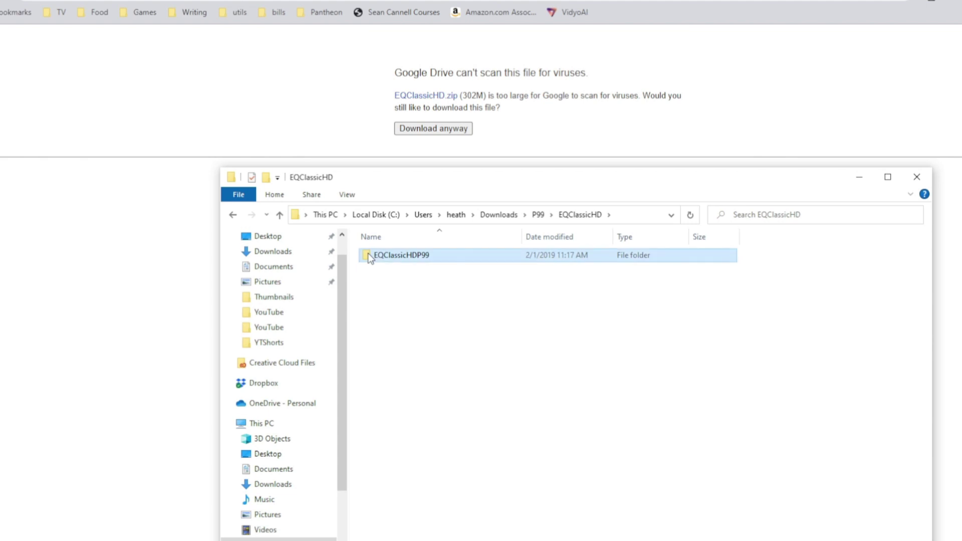
double_click(368, 253)
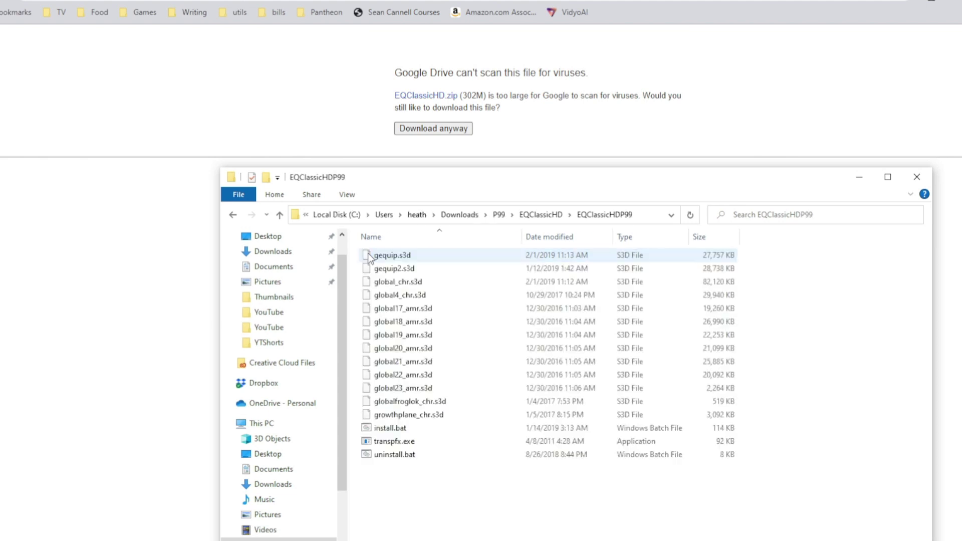
left_click(412, 428)
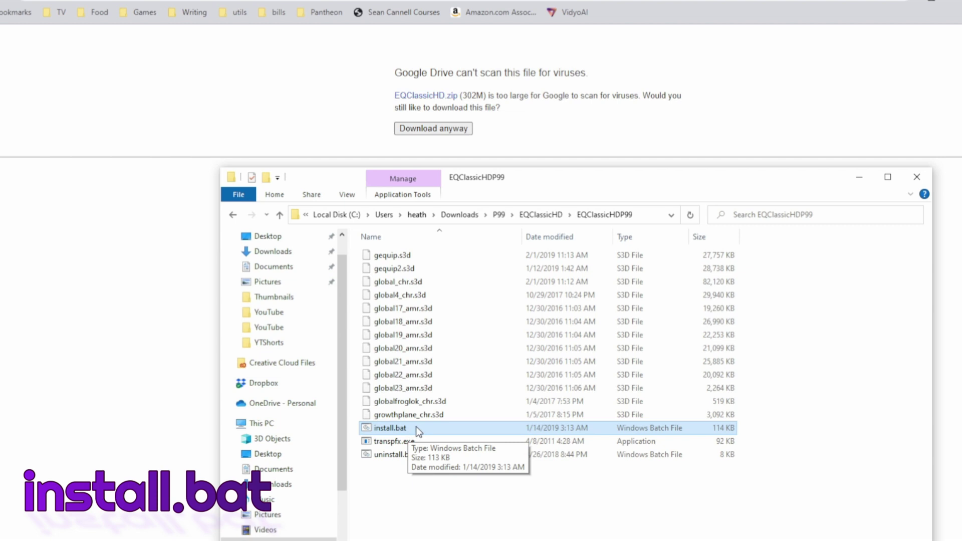
- Run install.bat with D:\games\P99\P99-EQ_Classic_HD as the install target
right_click(371, 429)
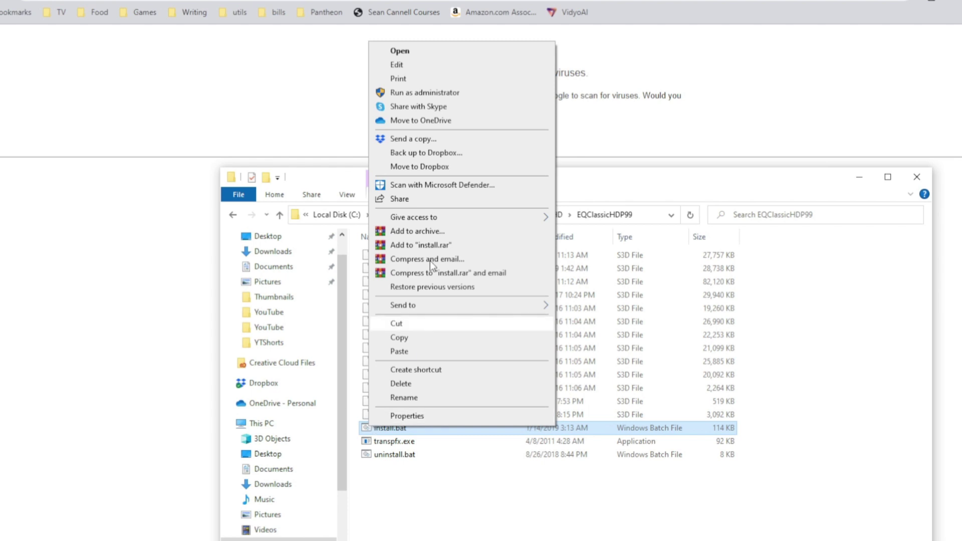
left_click(440, 52)
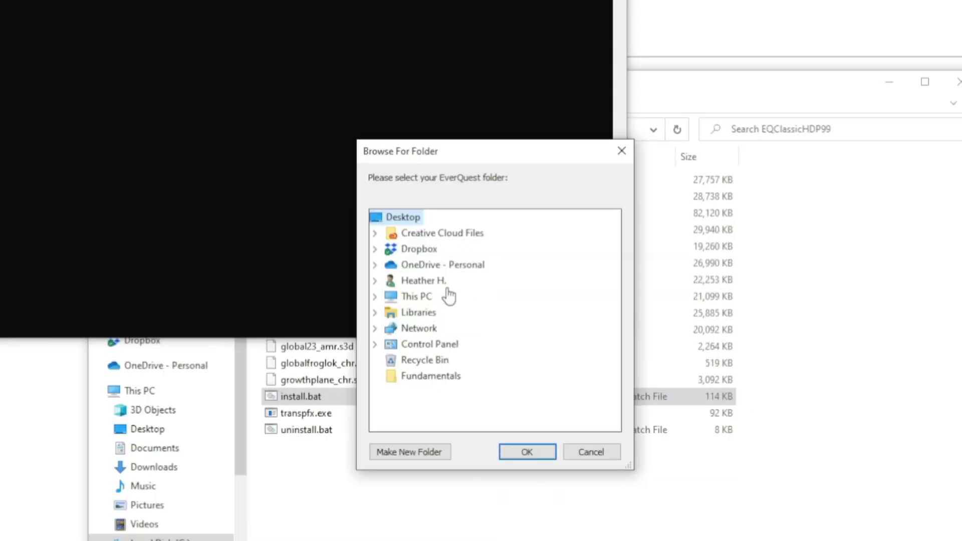
left_click(375, 297)
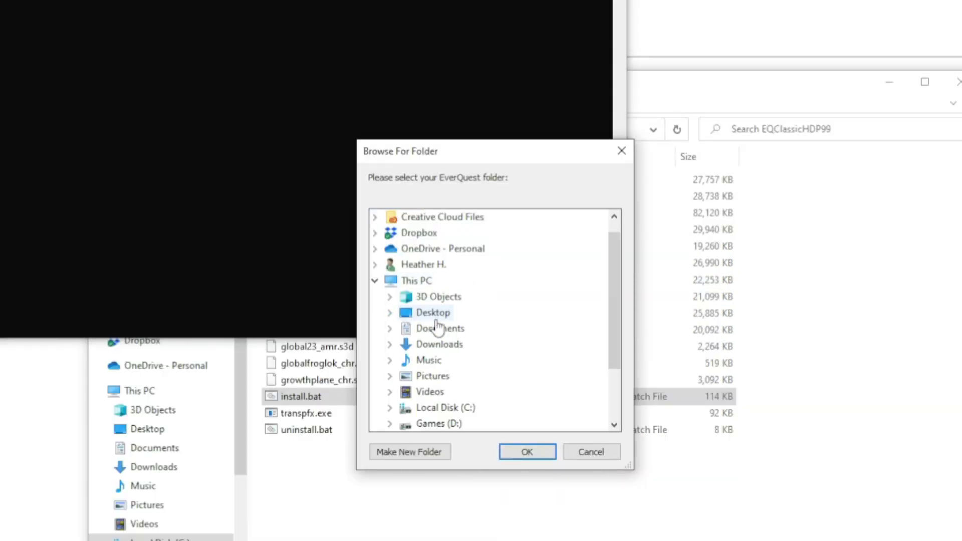
left_click_drag(611, 307, 616, 350)
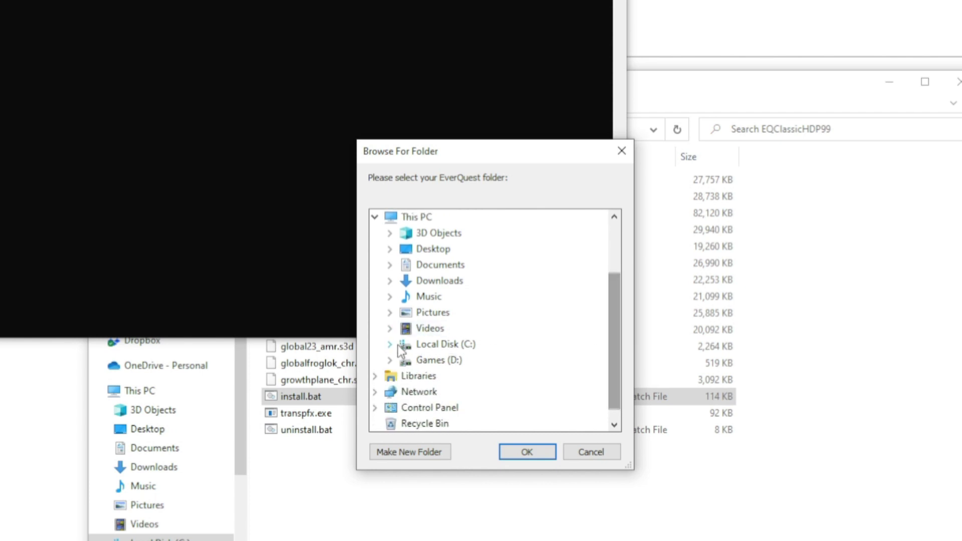
double_click(426, 365)
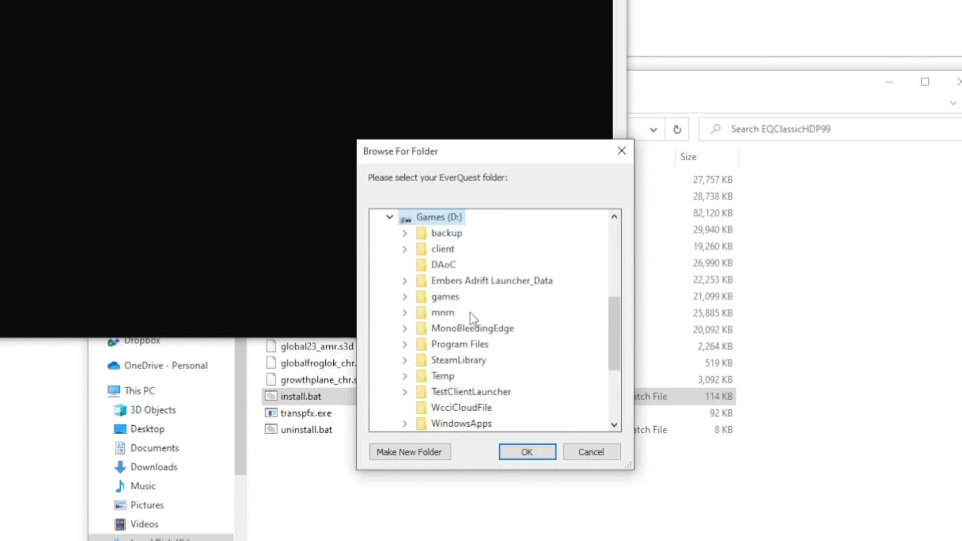
double_click(441, 298)
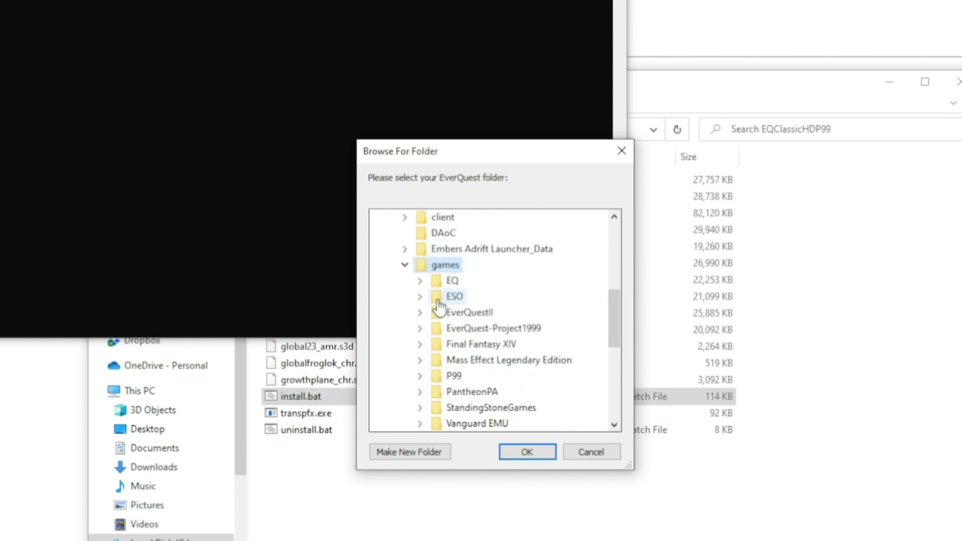
double_click(453, 376)
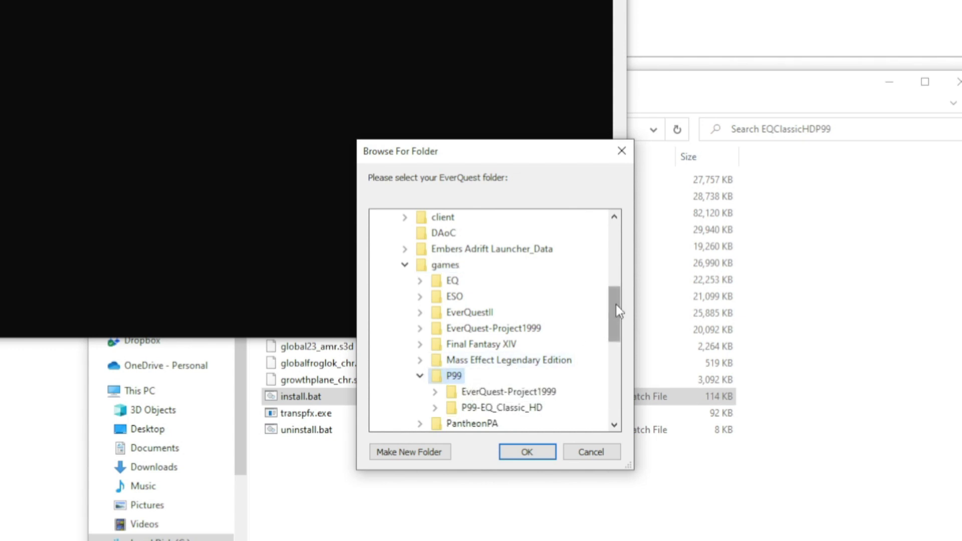
left_click_drag(615, 305, 614, 300)
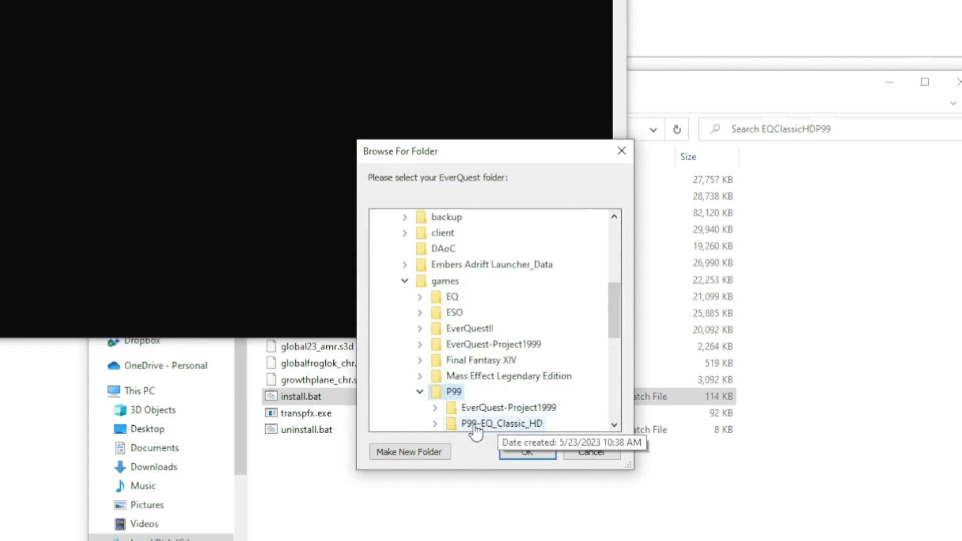
double_click(493, 423)
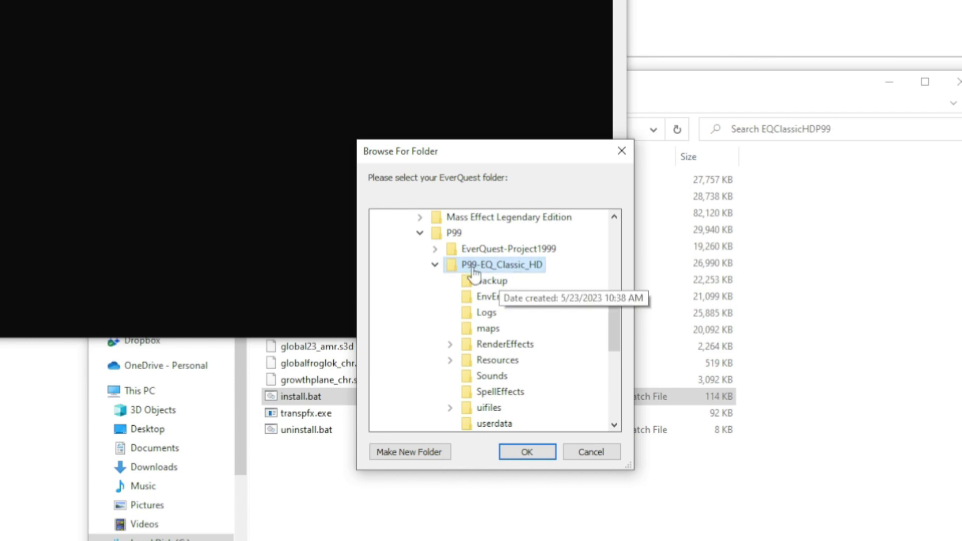
left_click(525, 452)
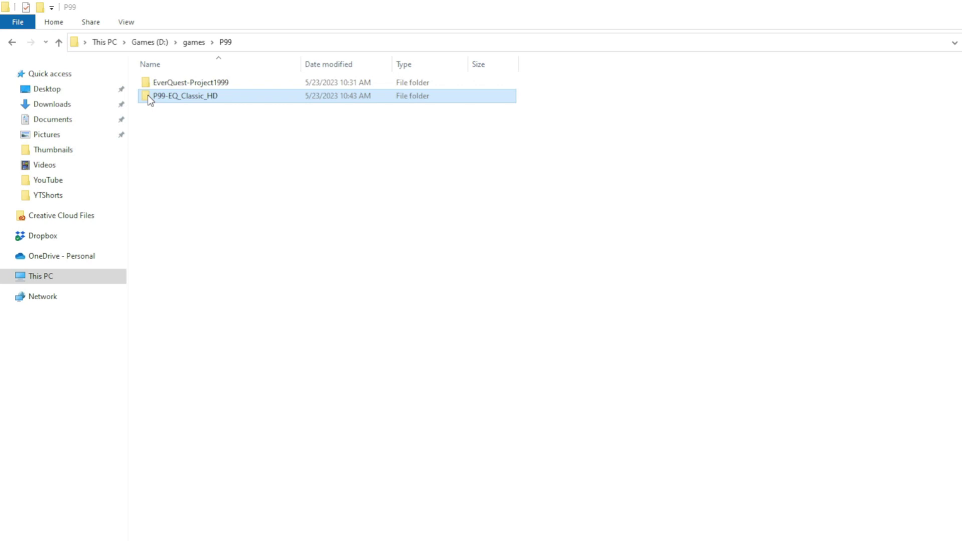
- Open P99-EQ_Classic_HD and send an EverQuest.bat shortcut to the desktop
double_click(148, 95)
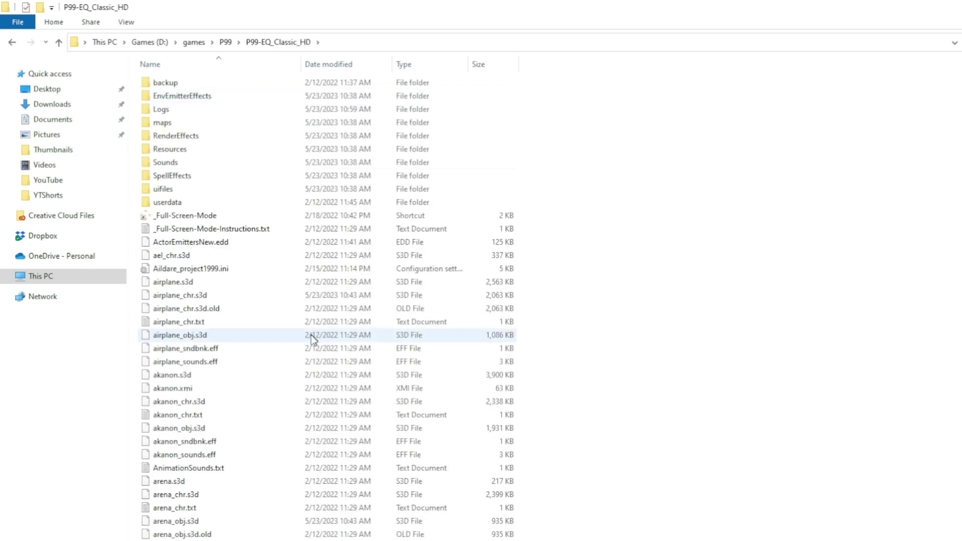
left_click(228, 365)
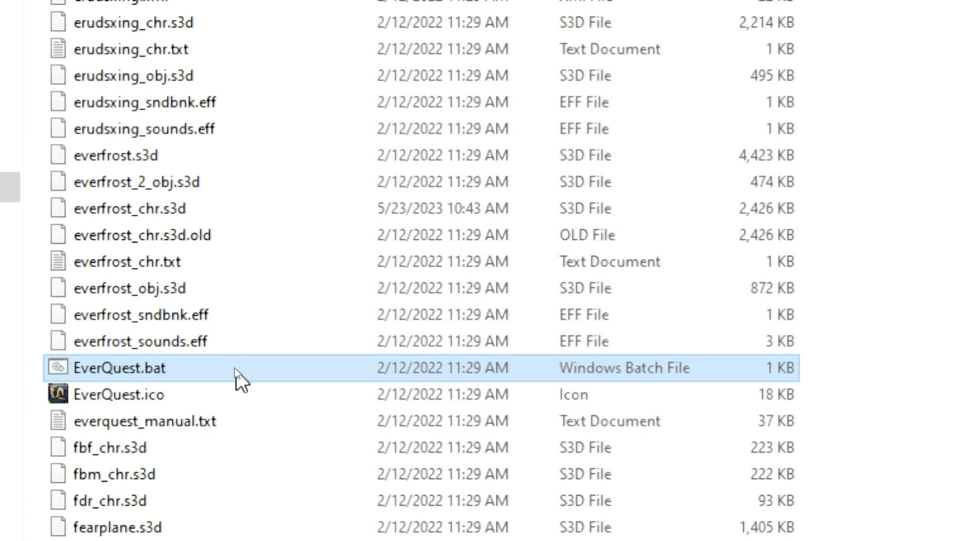
left_click_drag(143, 373, 102, 365)
right_click(102, 370)
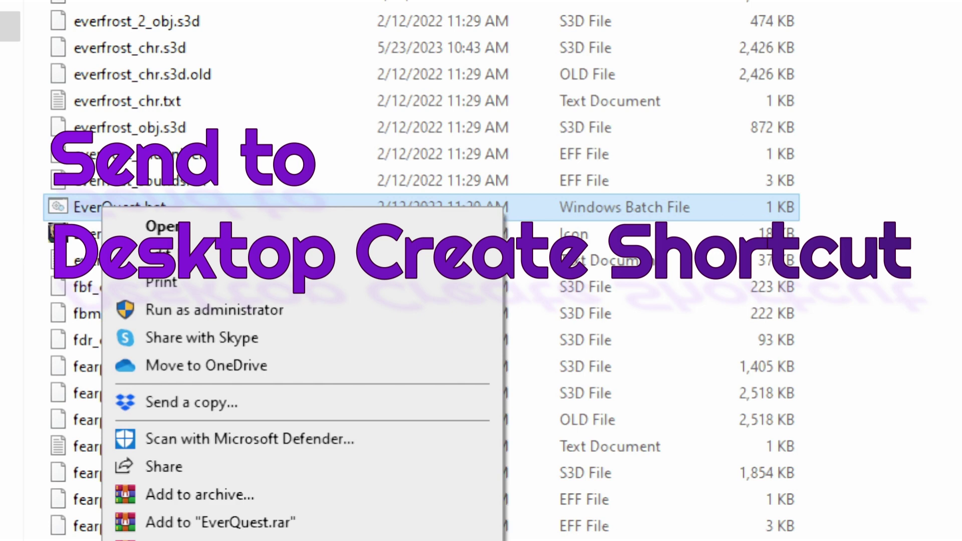
key("Escape")
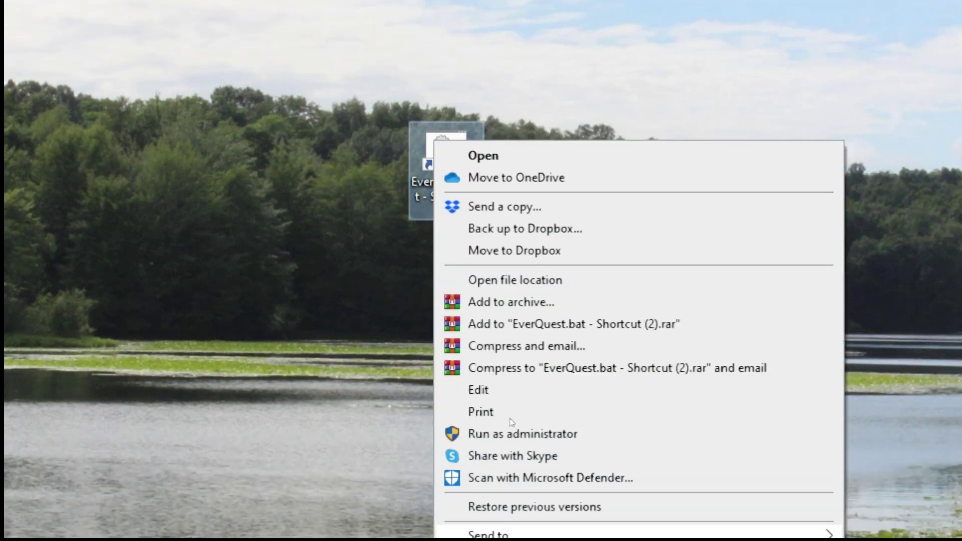
- In the shortcut's properties, start changing its icon and browse for another icon file
left_click(526, 540)
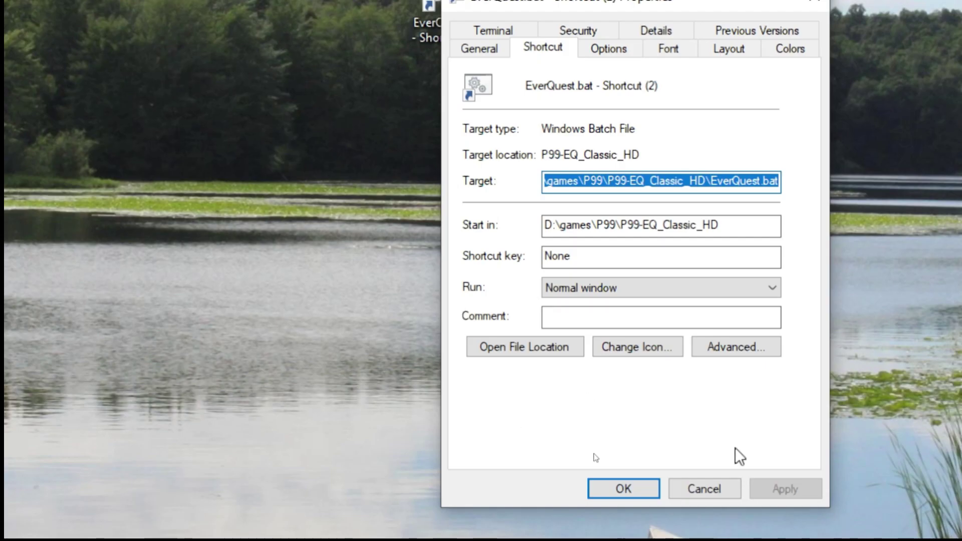
left_click(629, 346)
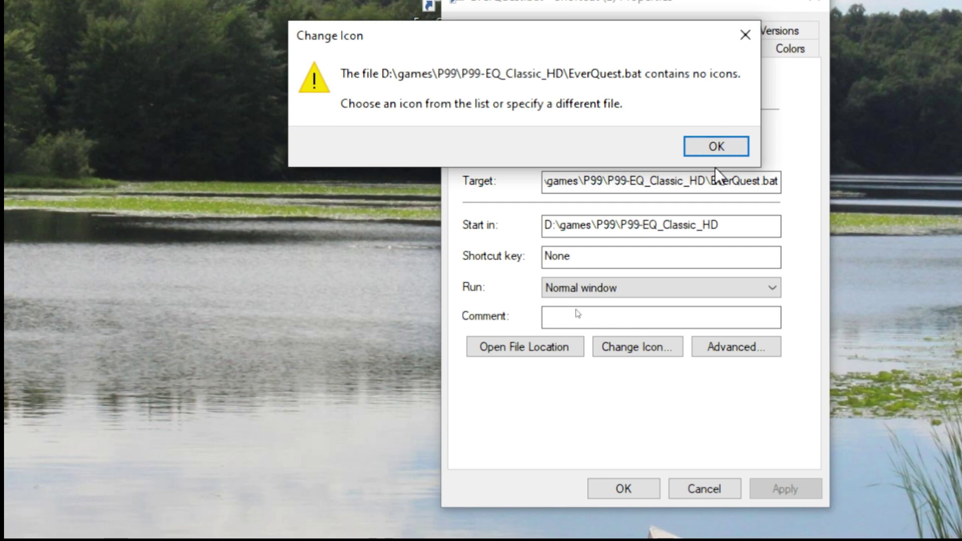
left_click(714, 149)
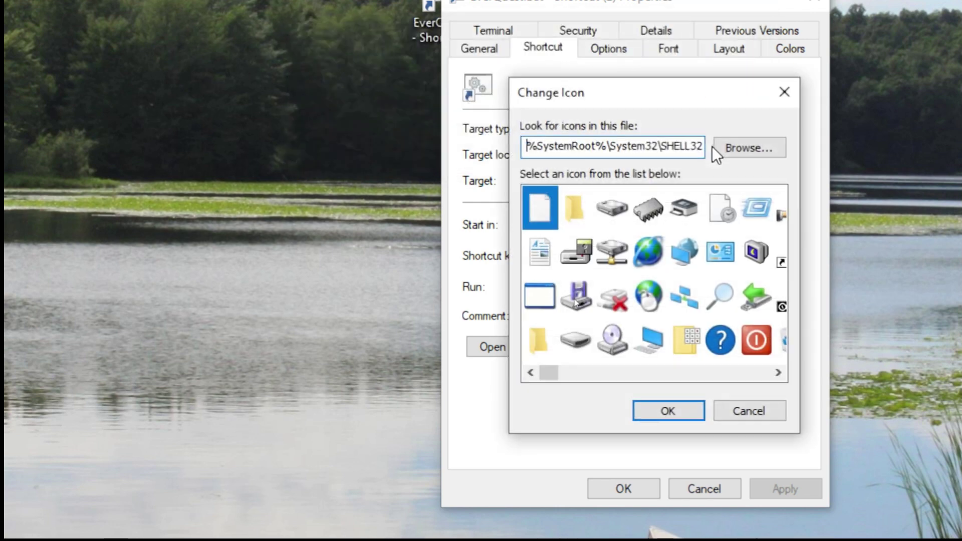
left_click(738, 145)
left_click_drag(742, 120, 345, 69)
- Load EverQuest.ico from P99-EQ_Classic_HD and apply its EQ icon to the shortcut
left_click(190, 105)
double_click(295, 224)
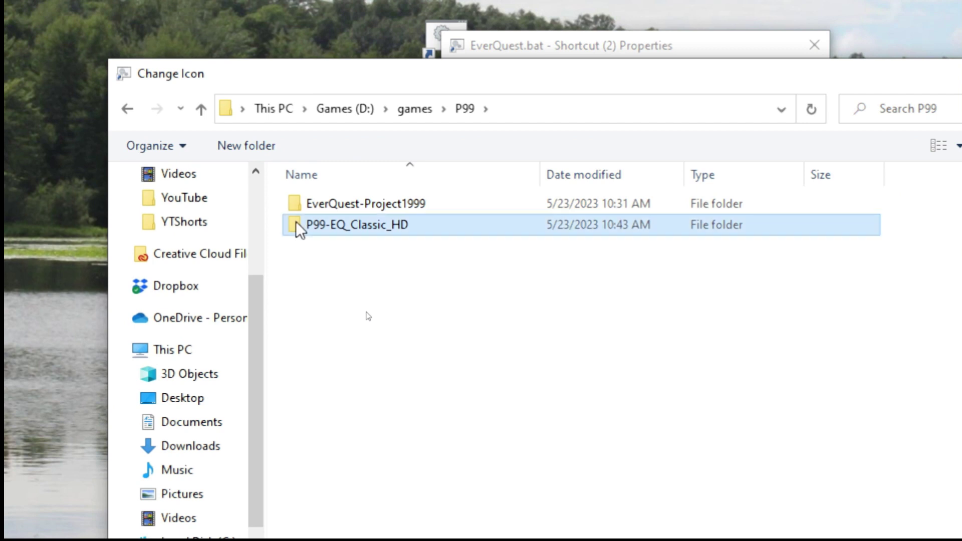
scroll(301, 444, "down", 3)
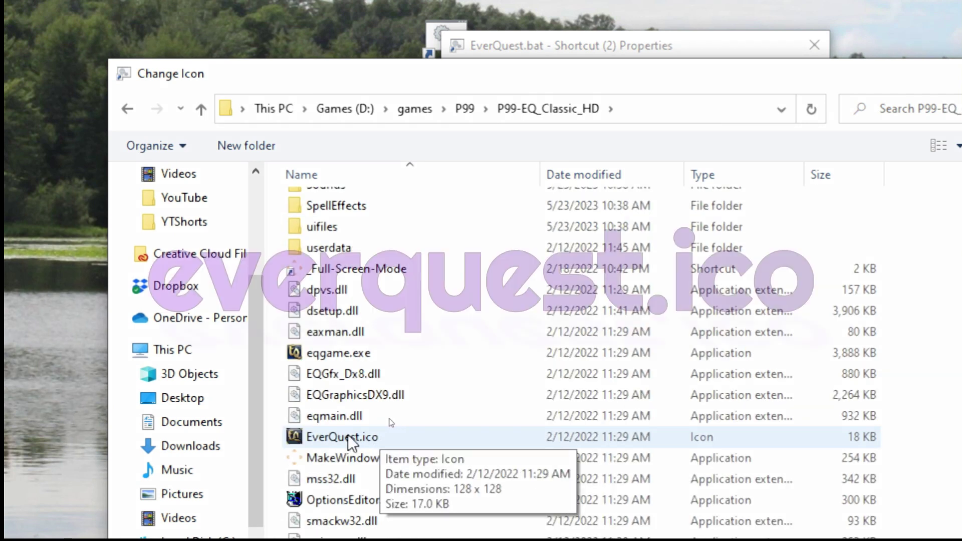
left_click(351, 440)
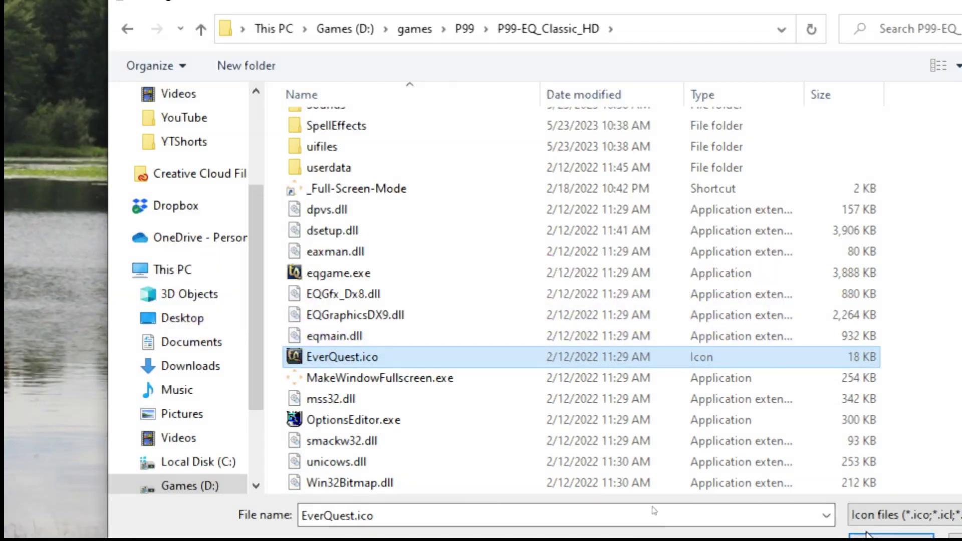
left_click(867, 536)
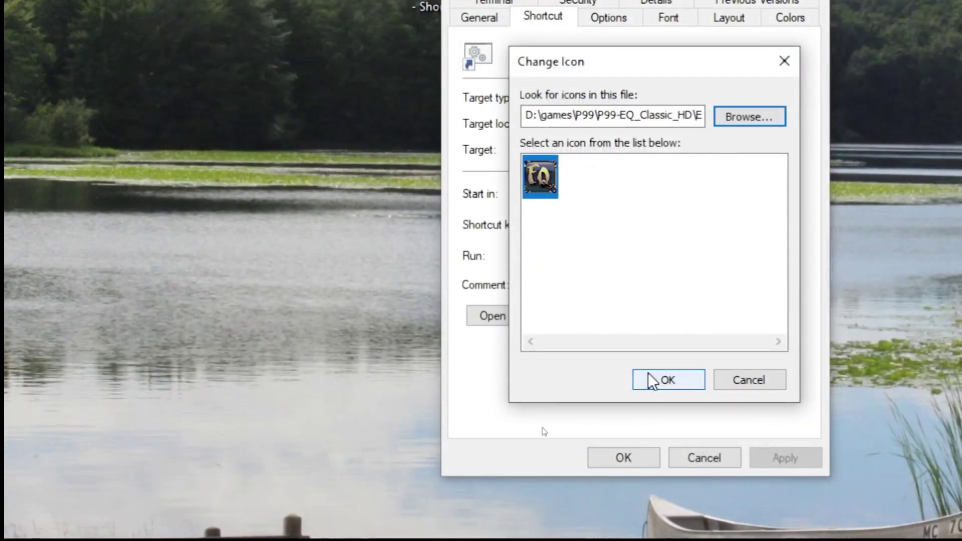
left_click(648, 374)
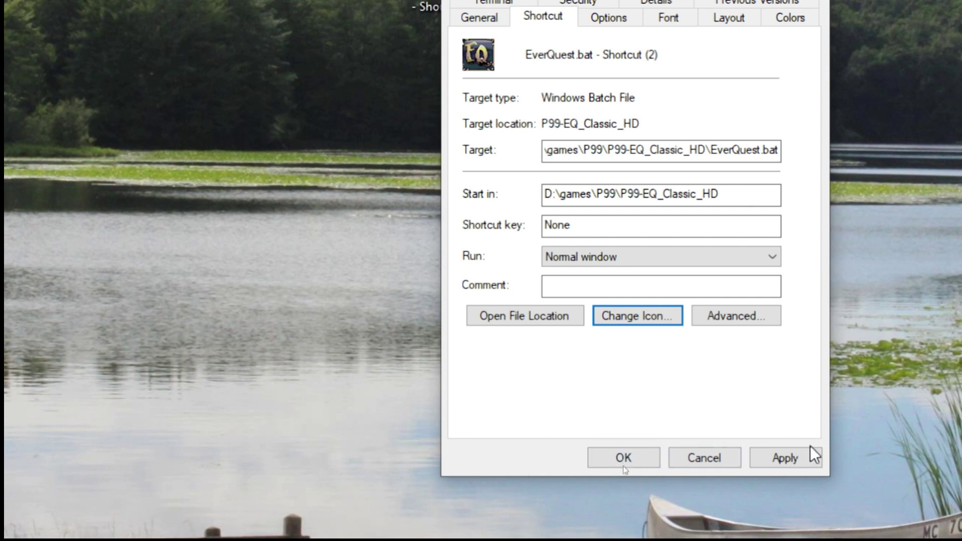
left_click(797, 456)
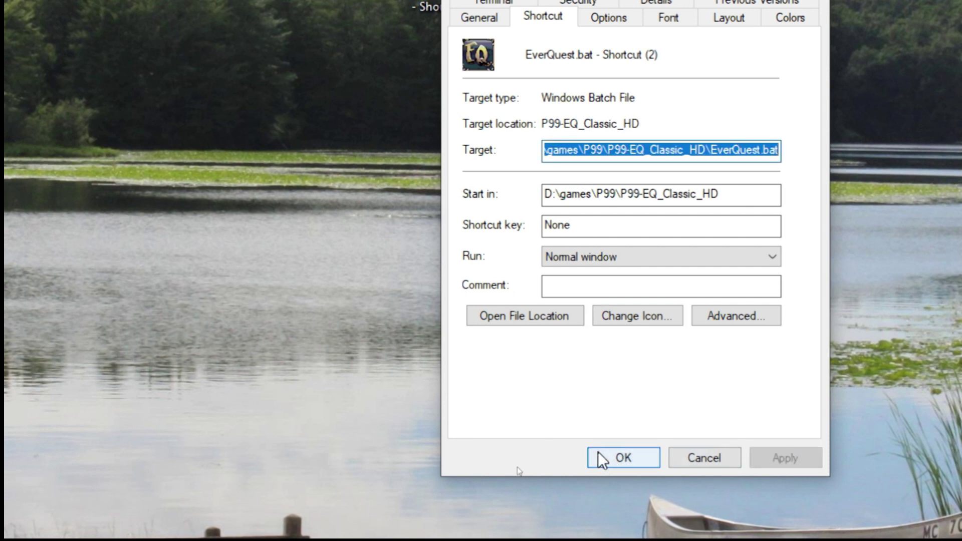
left_click(599, 457)
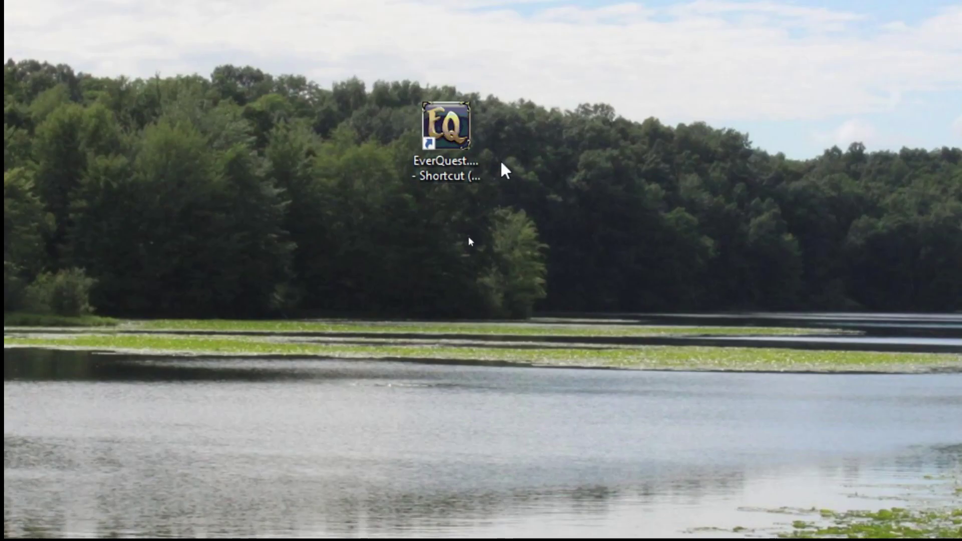